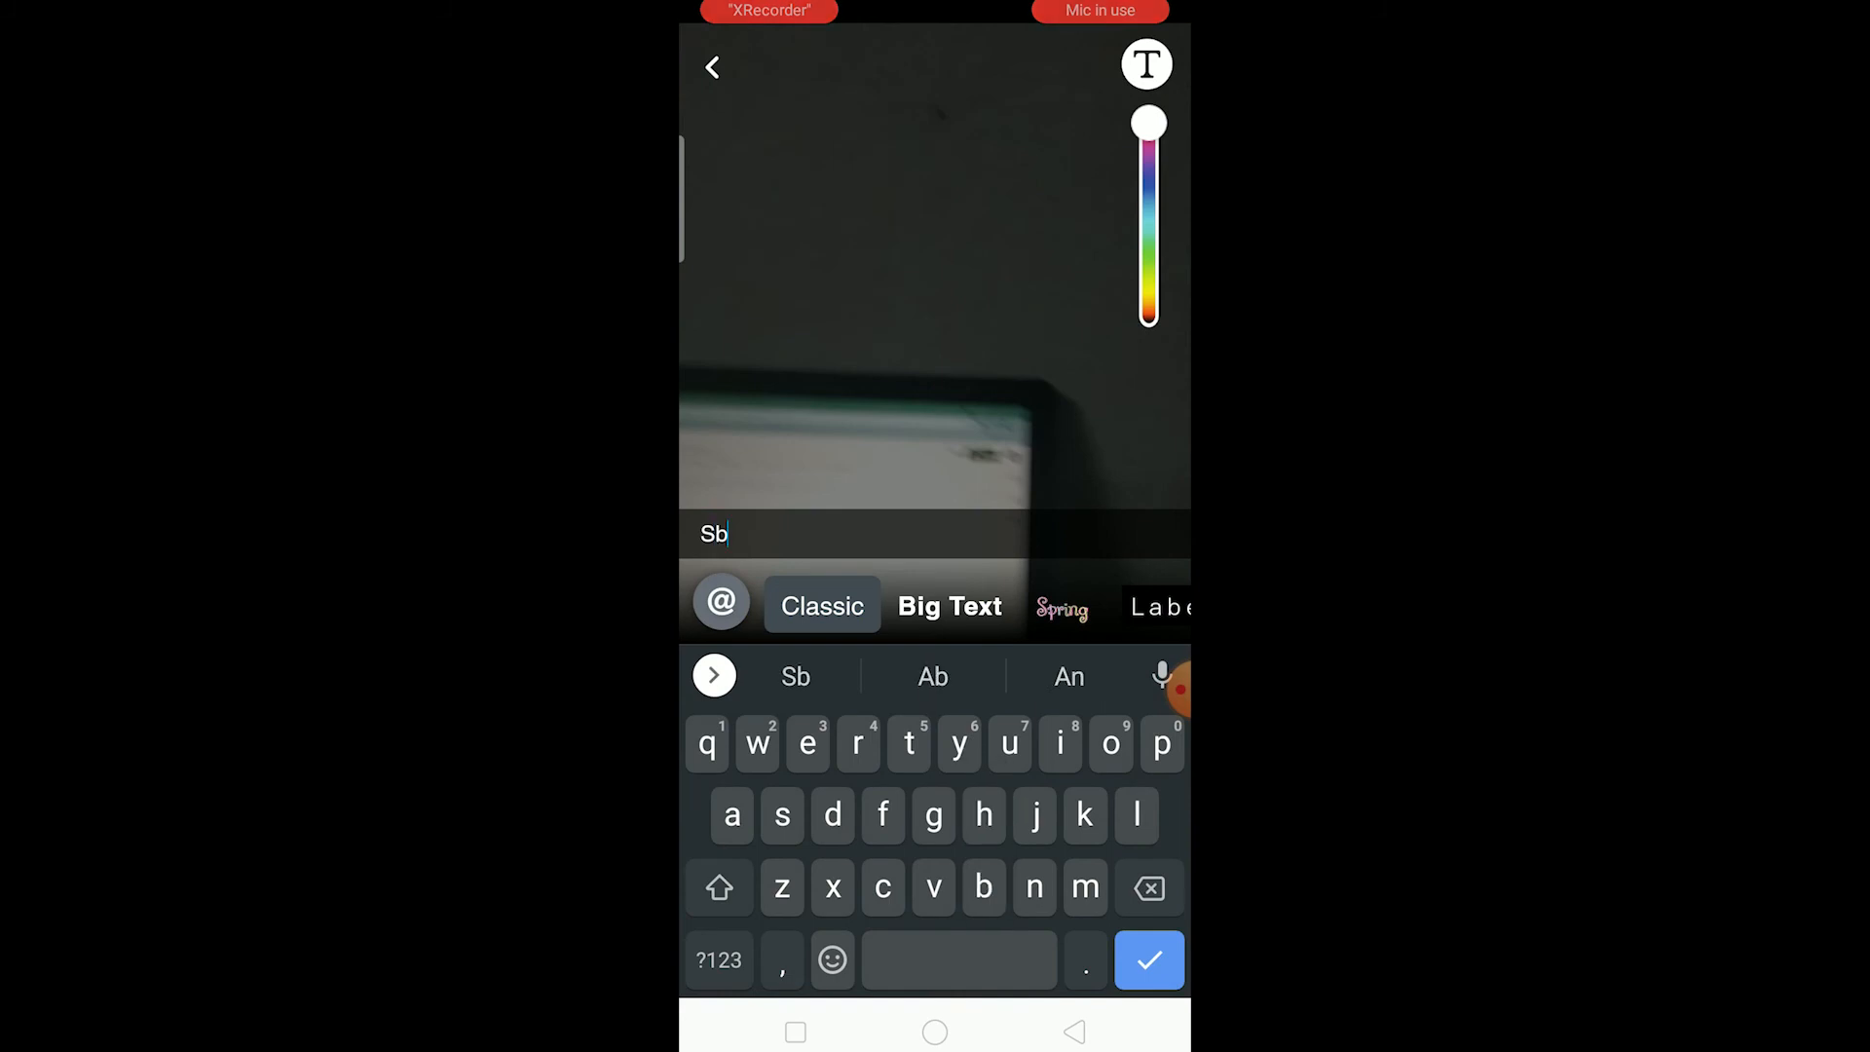
Step: Send the snap captioned 'Sb' to witchey (me) from the Send To screen
click(1148, 960)
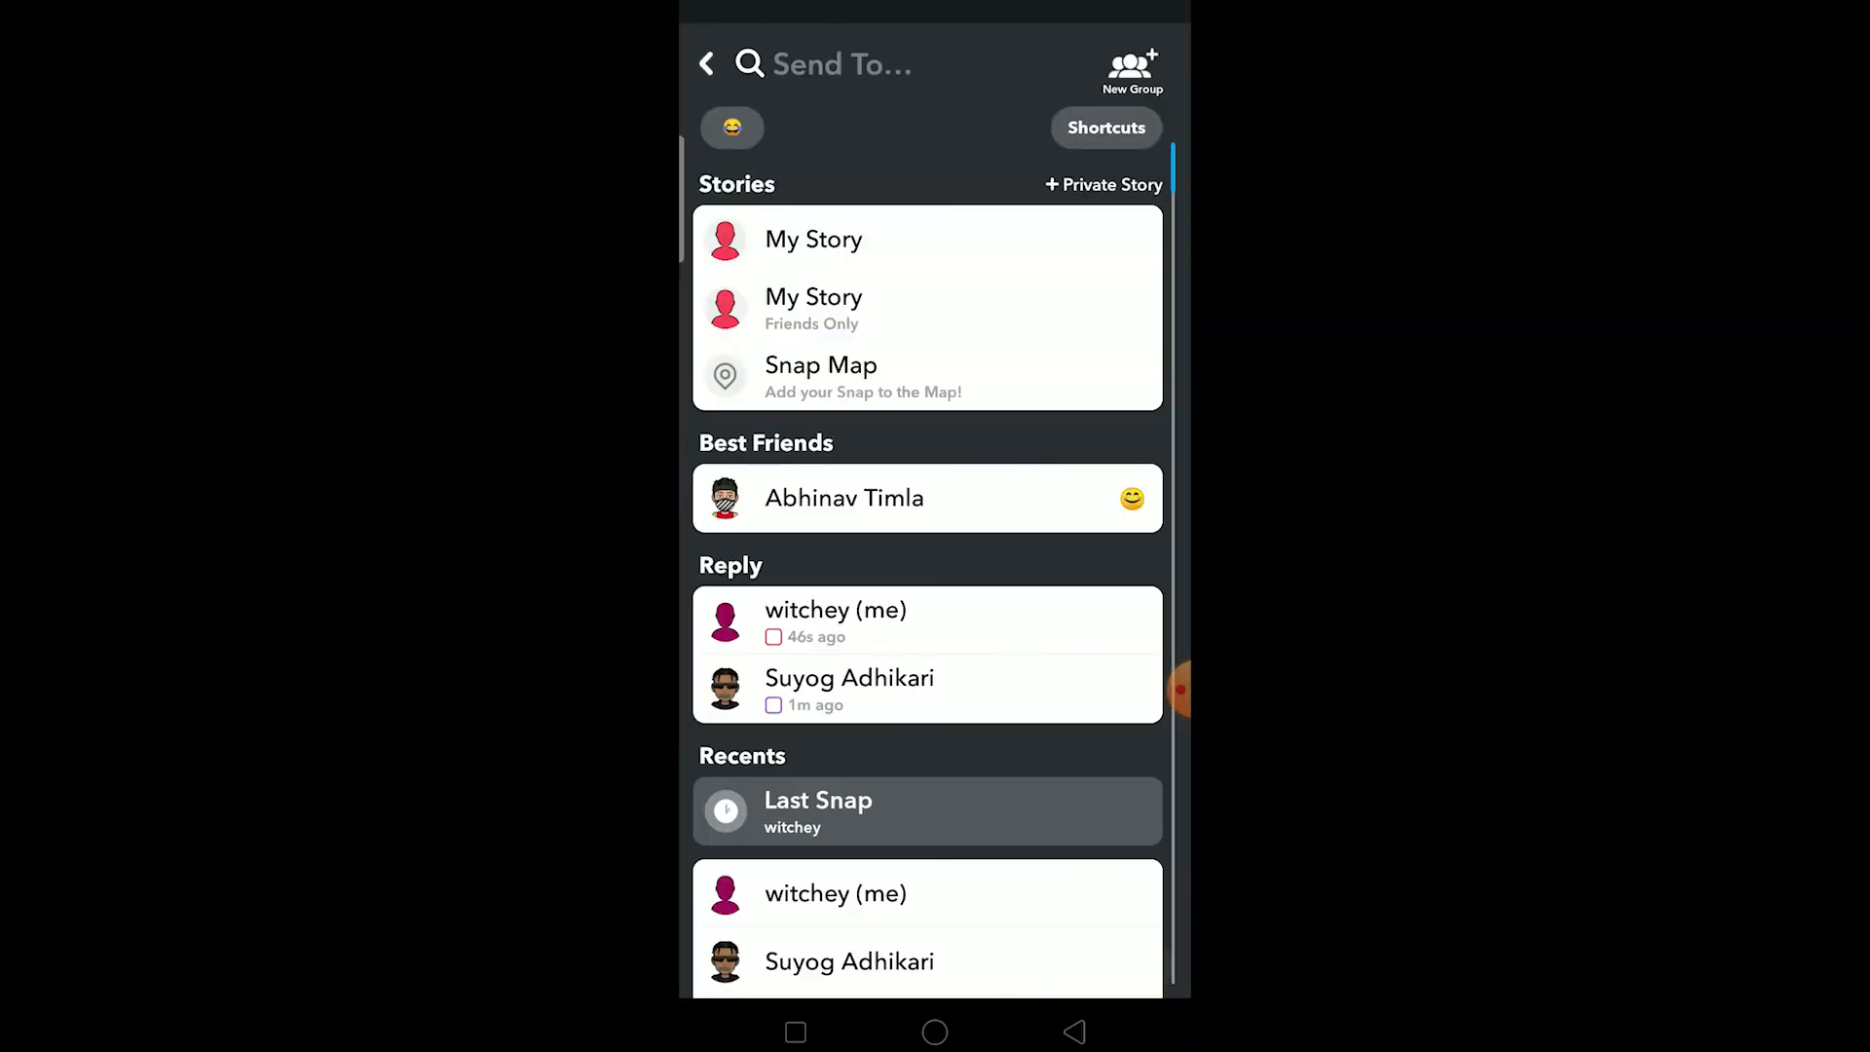
click(836, 620)
click(1144, 951)
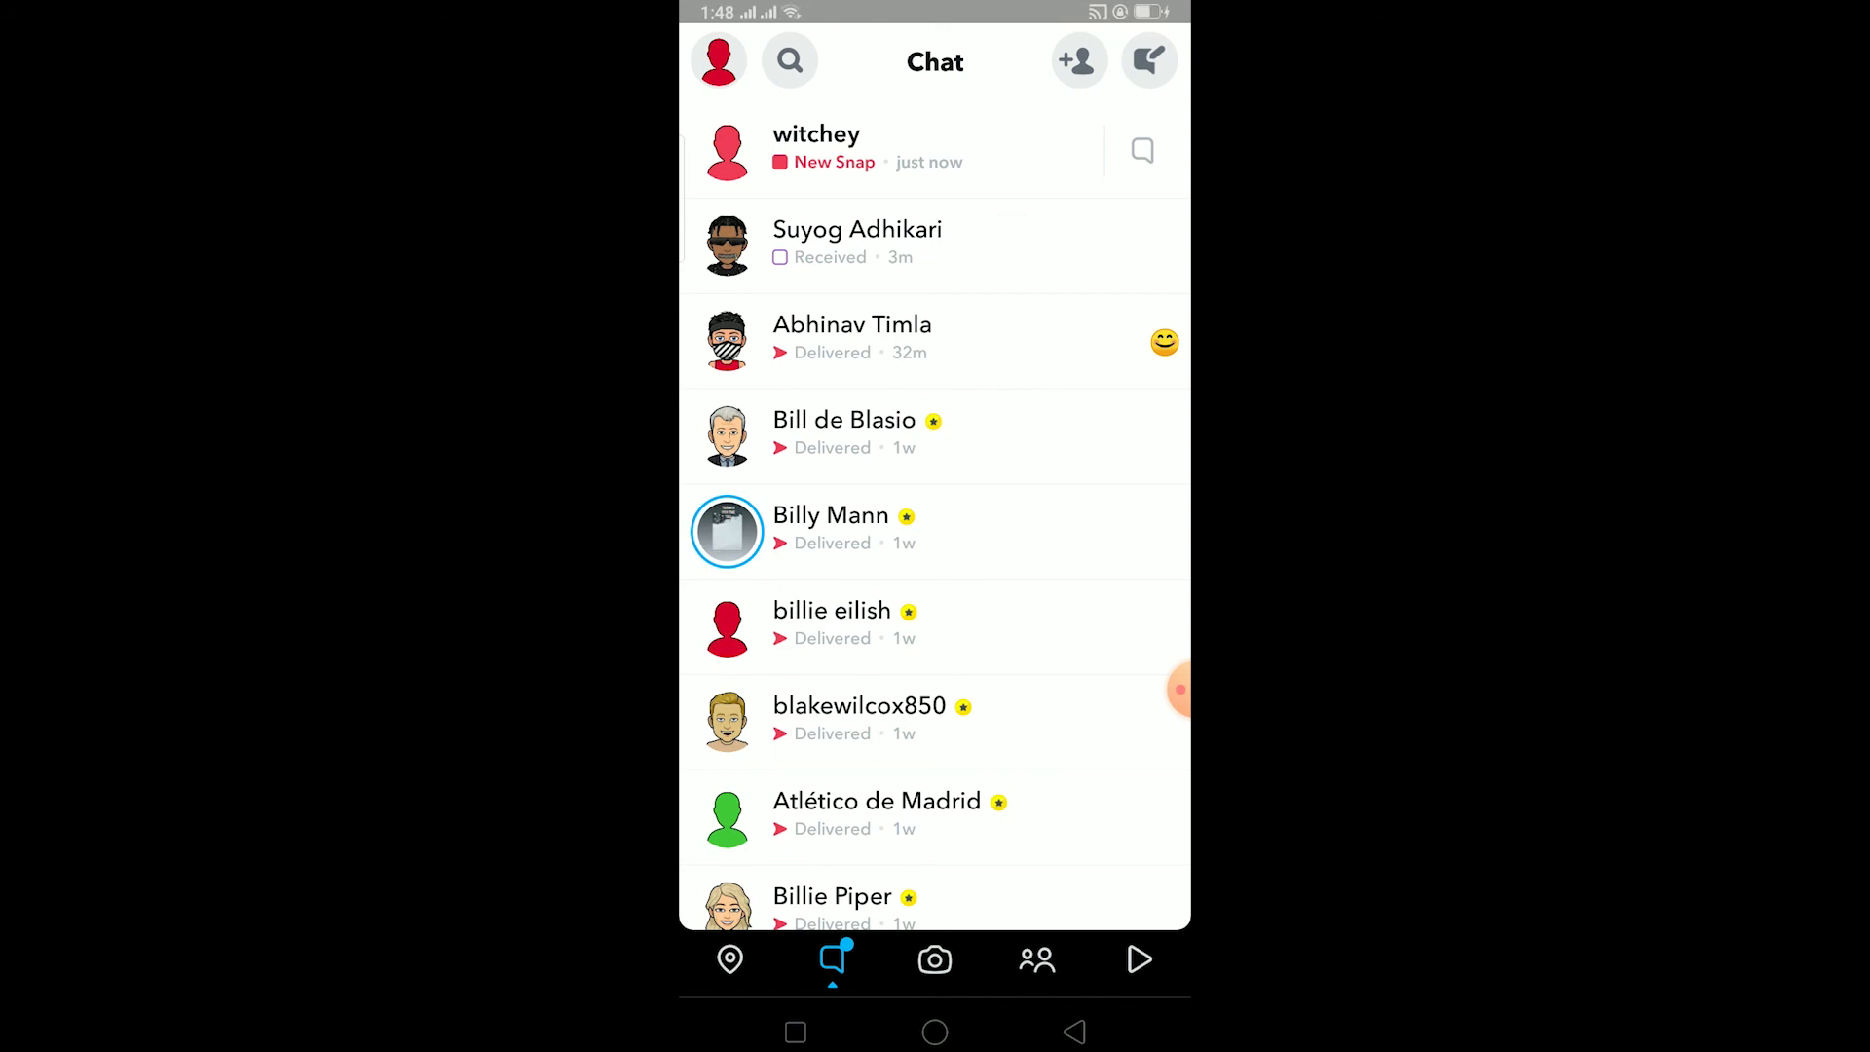
scroll(935, 586, down, 5)
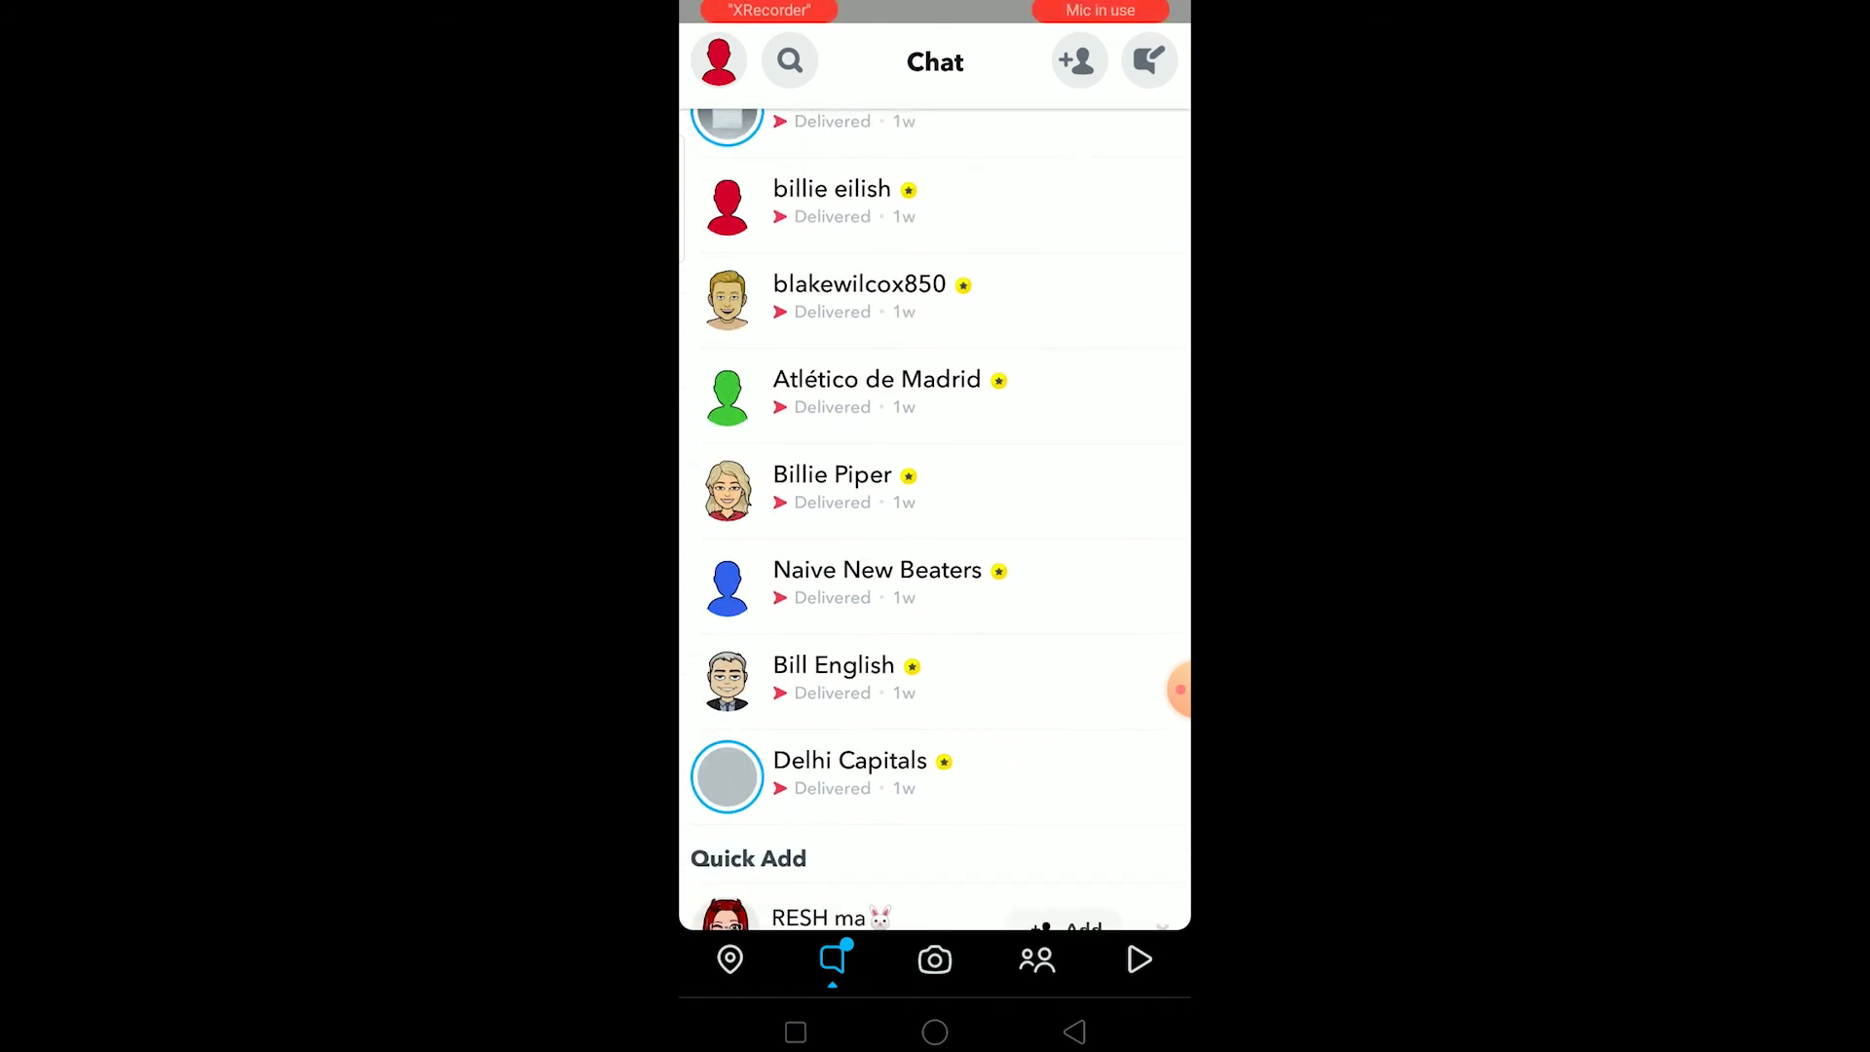
scroll(936, 584, up, 5)
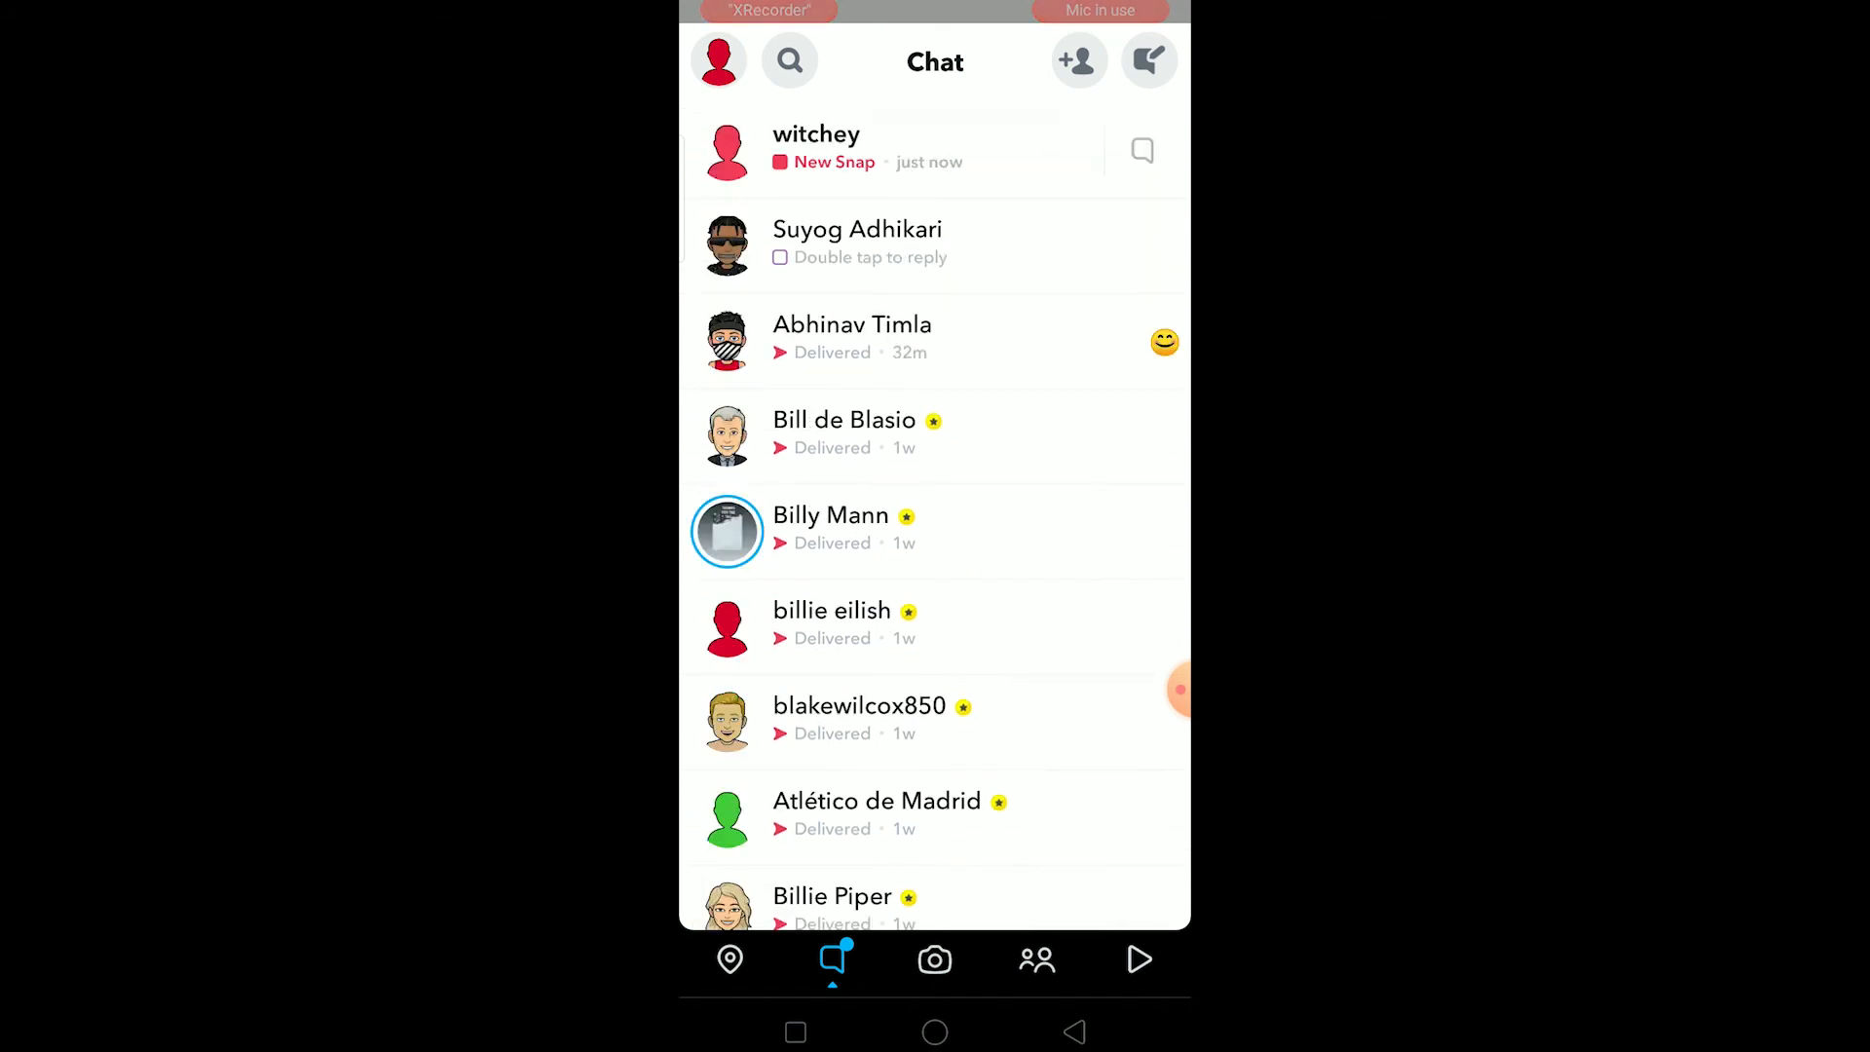